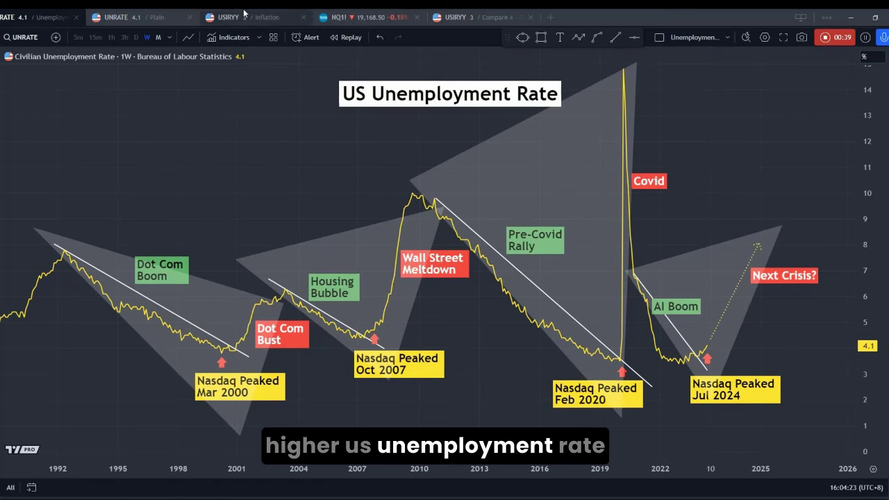
On the plain monthly US unemployment chart, draw a descending trend line from about 6.72 in December 2020 to about 3.07 in November 2023.
left_click(155, 18)
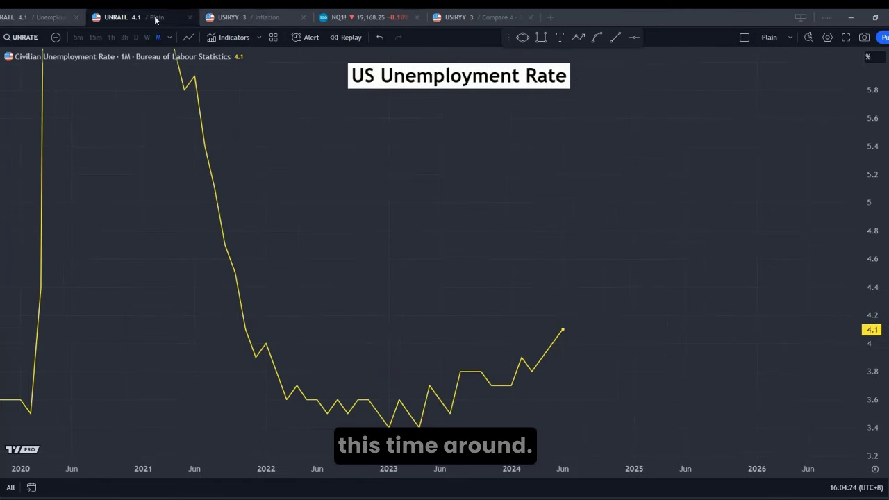
left_click(57, 21)
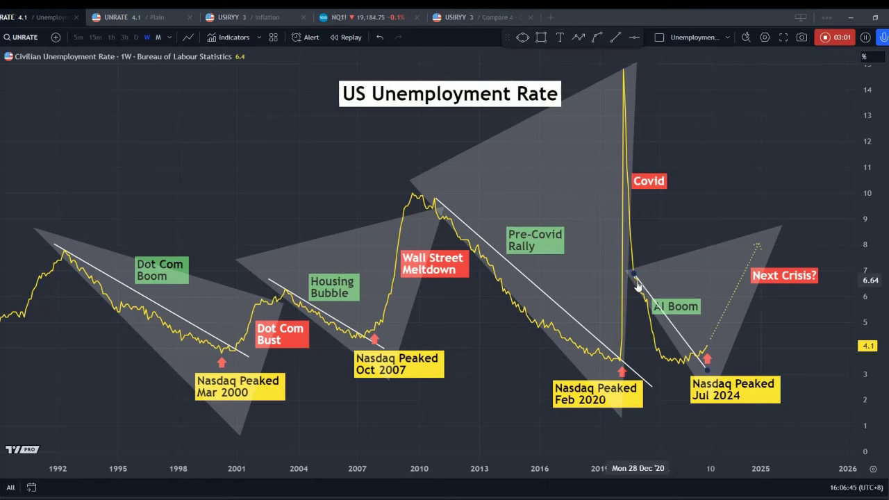
left_click(154, 20)
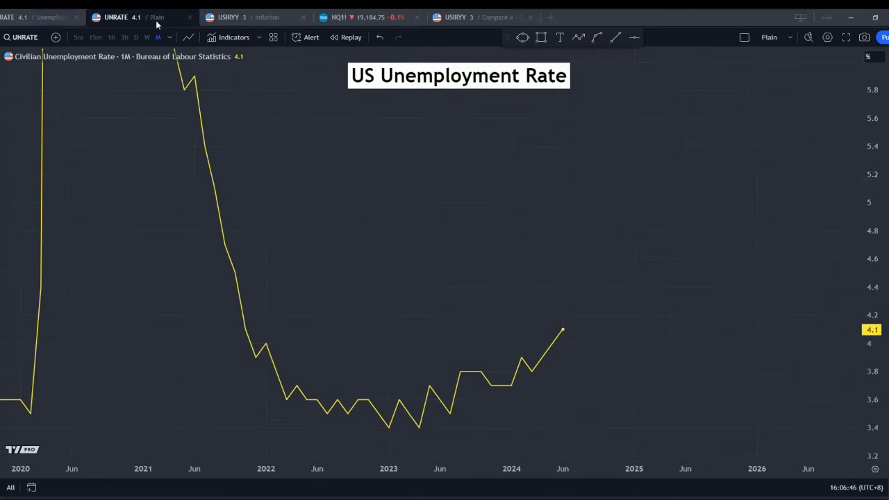
left_click_drag(871, 187, 871, 257)
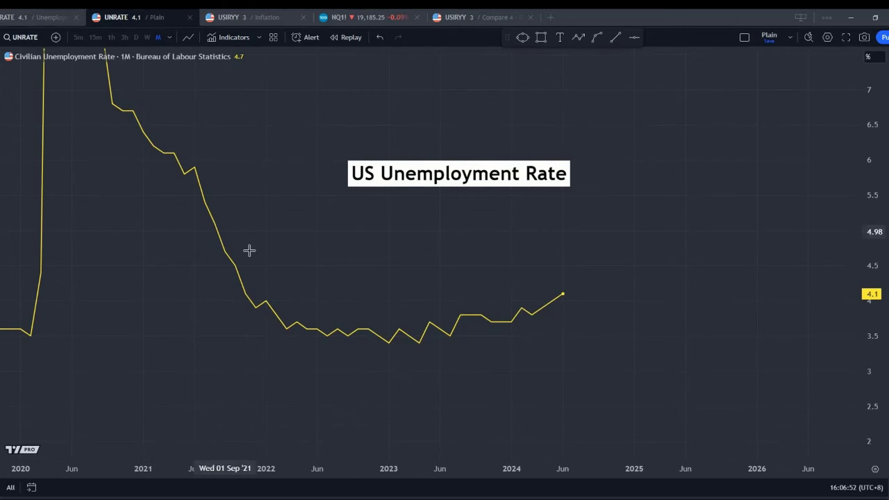
left_click(615, 40)
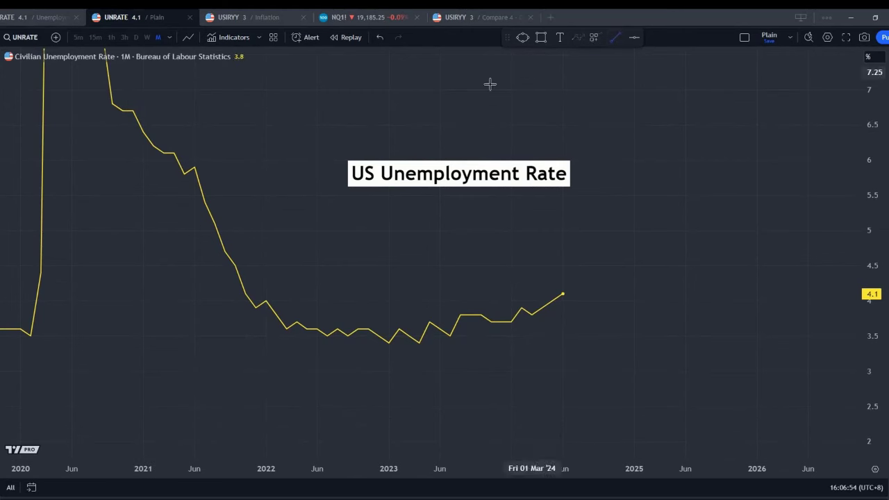
left_click(131, 109)
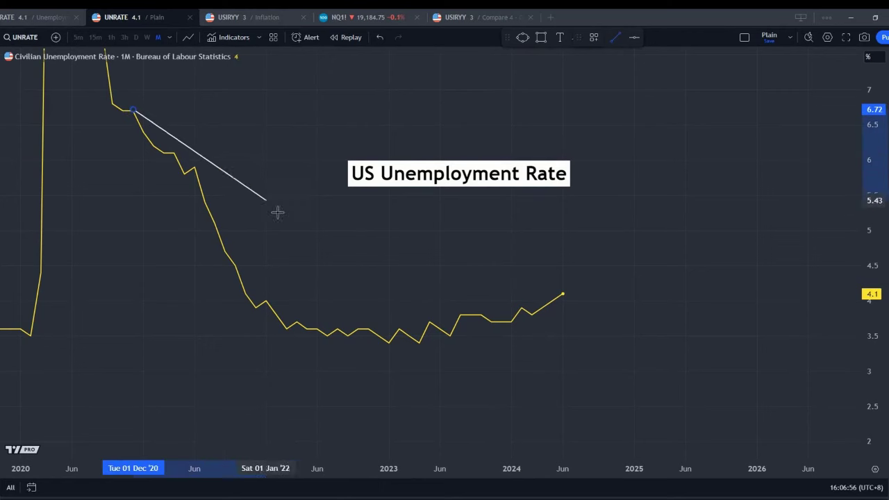
left_click(492, 366)
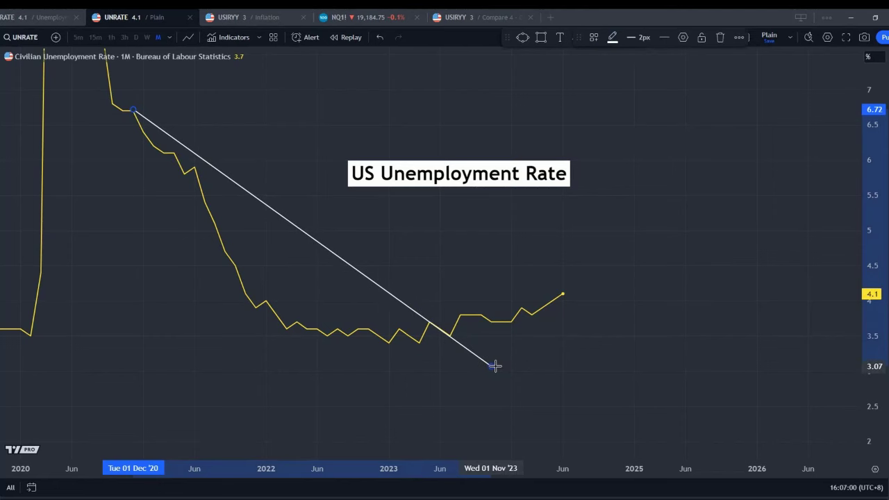
Examine the plain unemployment curve against the trend line, from the 2020 spike through the latest 2024 reading.
mouse_move(863, 146)
left_mouse_down()
mouse_move(861, 163)
mouse_move(674, 181)
left_mouse_up()
left_click_drag(463, 135, 519, 191)
scroll(520, 191, "down", 3)
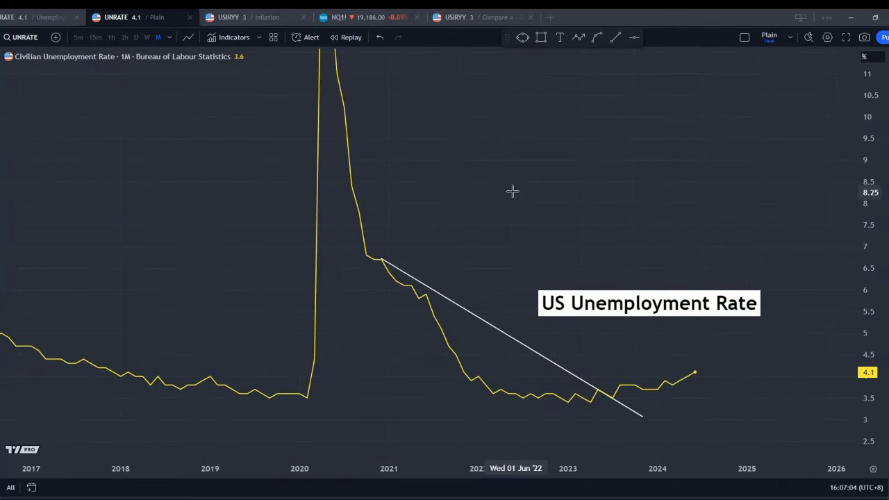
left_click_drag(879, 160, 876, 180)
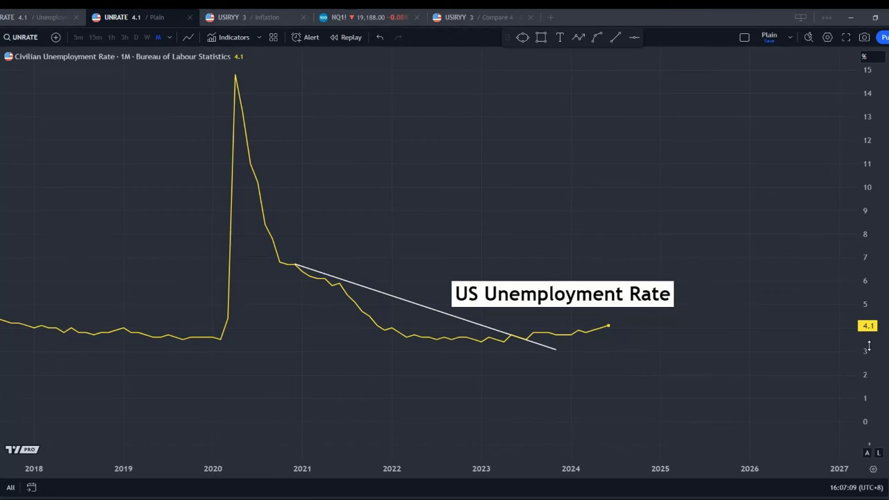
left_click_drag(868, 278, 868, 250)
left_click_drag(748, 254, 698, 129)
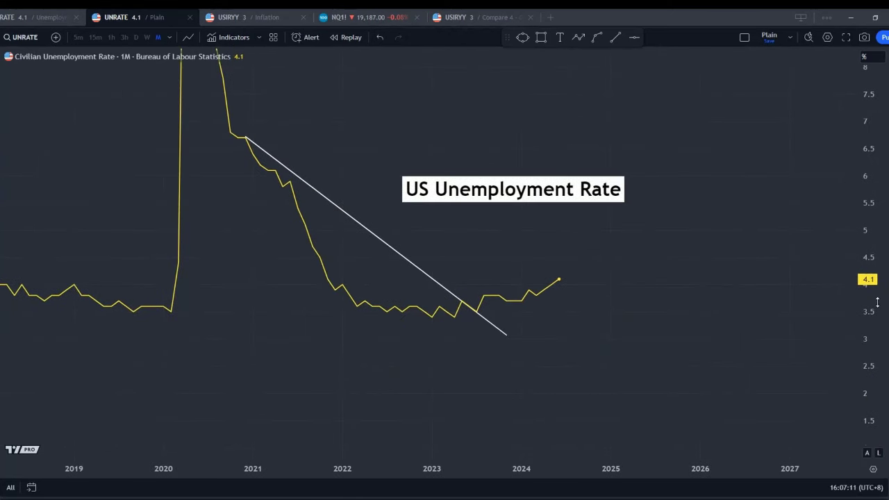
left_click_drag(867, 264, 868, 226)
left_click_drag(552, 269, 475, 389)
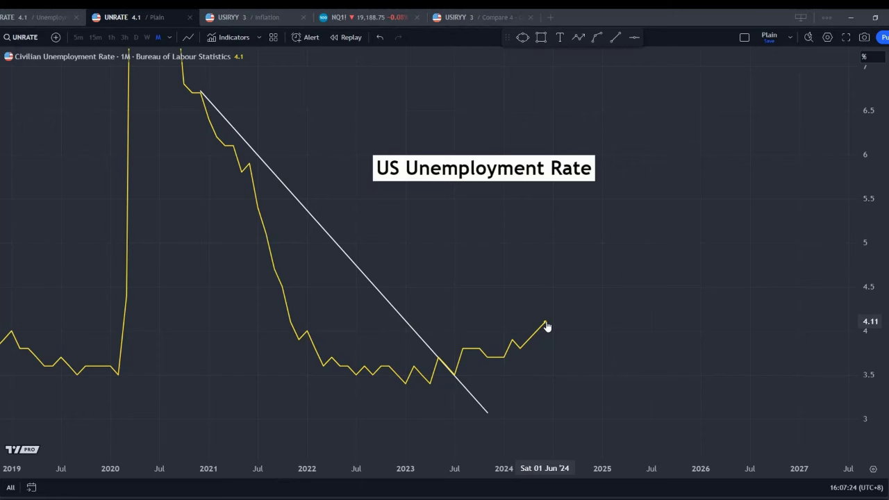
Compare the annotated long-term US unemployment chart with the plain unemployment chart and the US inflation chart.
left_click(55, 19)
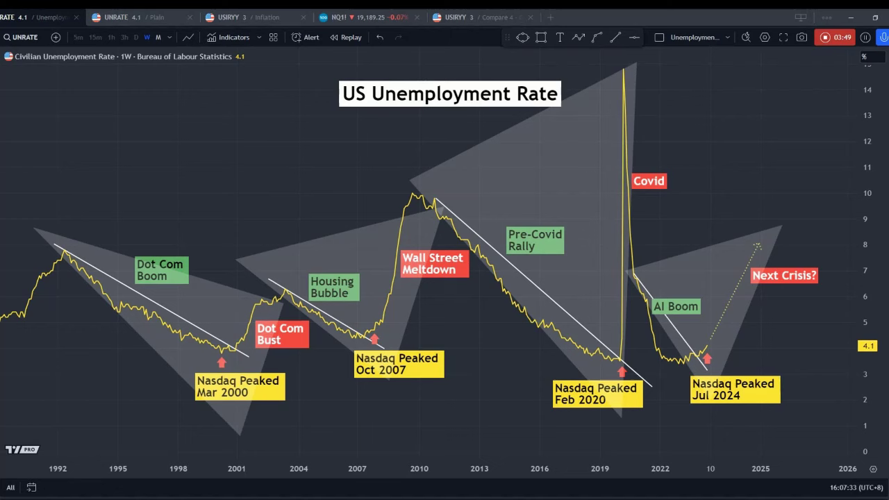
key("ctrl+Tab")
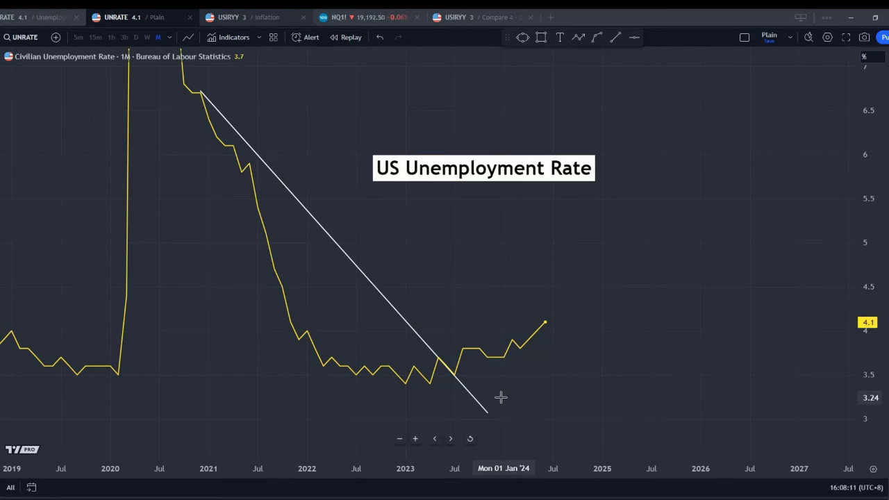
left_click(230, 18)
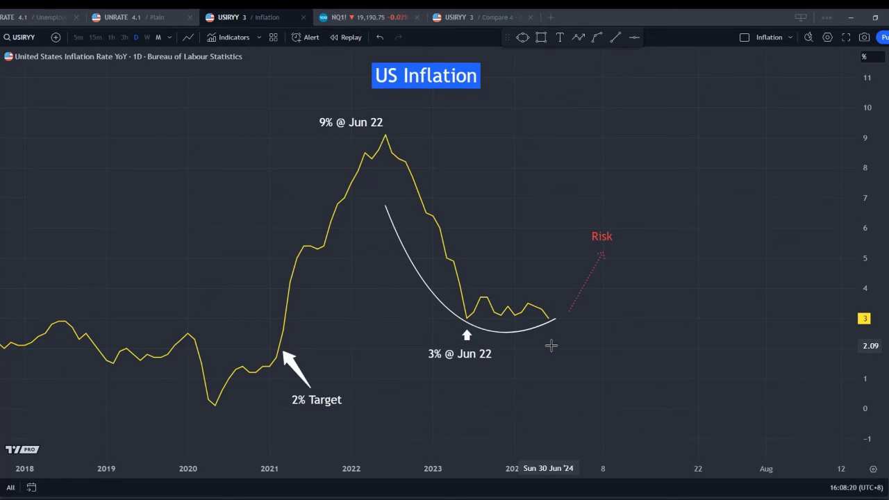
left_click(56, 18)
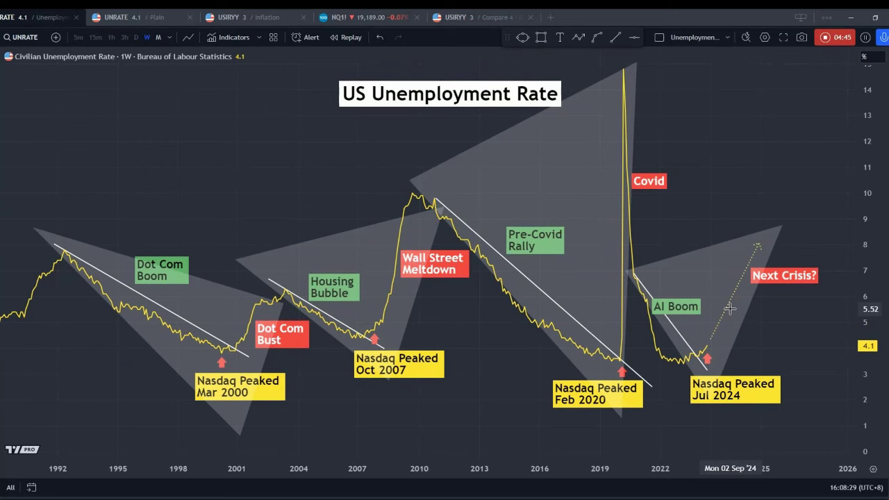
left_click(173, 19)
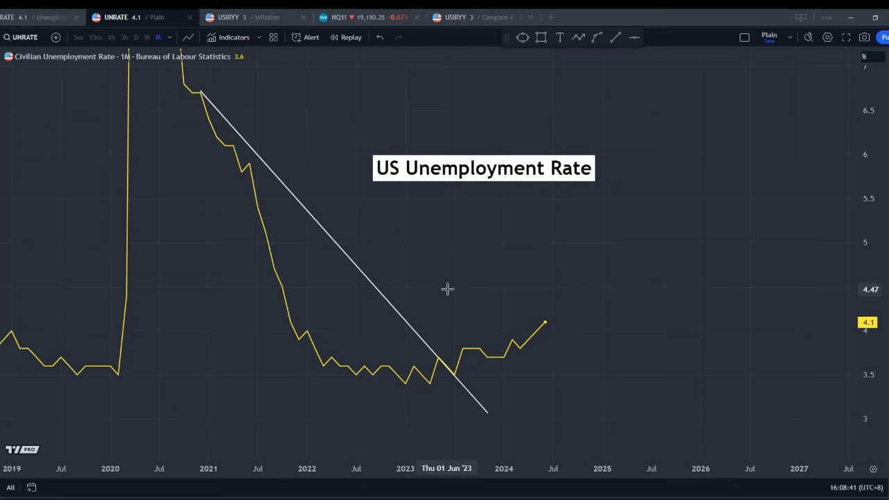
On the Nasdaq chart, draw a dotted zigzag path from the July 2024 peak, rebounding twice before falling to the lower parallel line around February 2028.
left_click(362, 17)
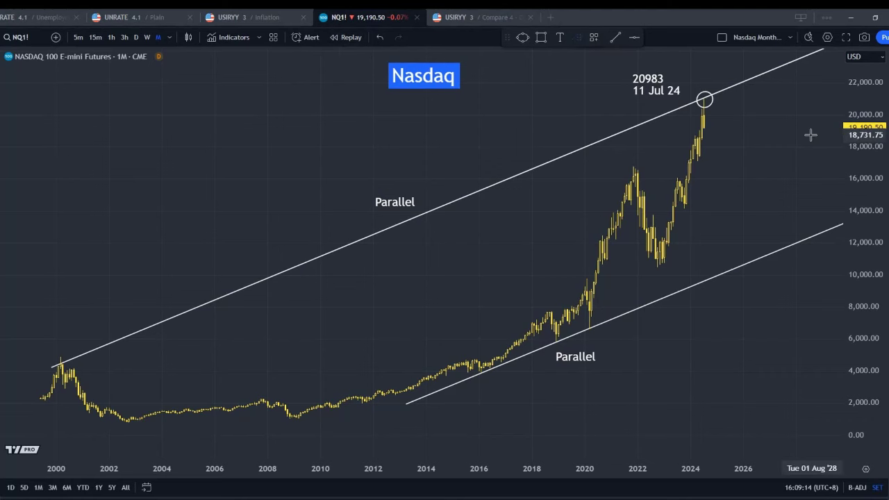
left_click(709, 109)
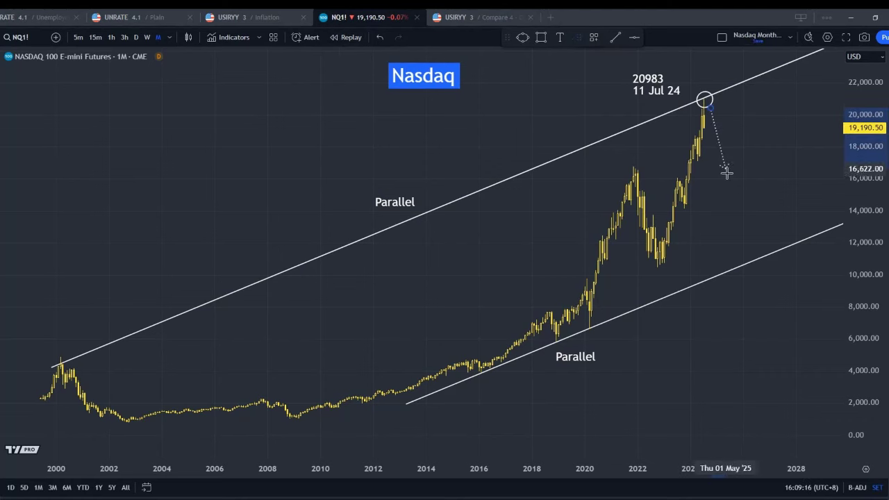
left_click(727, 175)
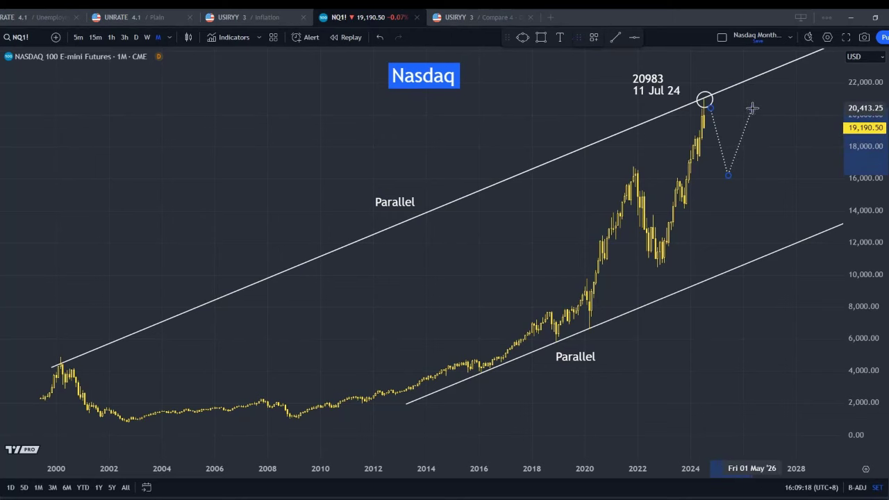
left_click(752, 109)
left_click(756, 156)
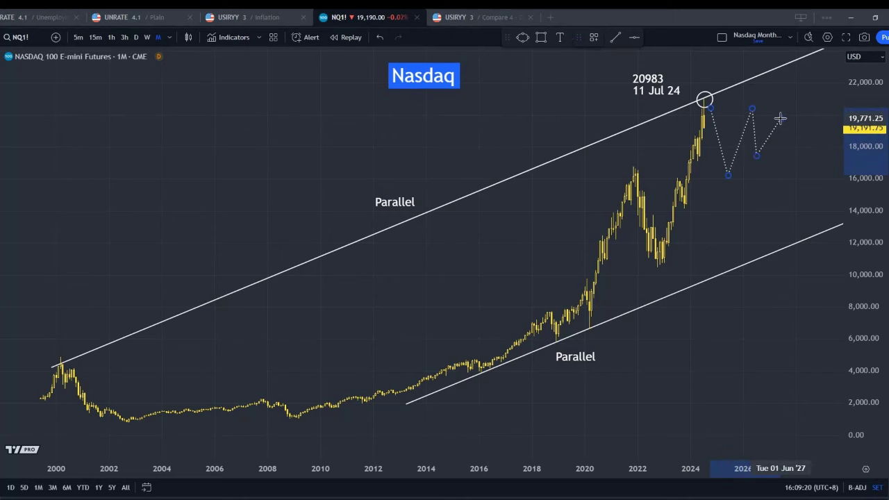
left_click(780, 119)
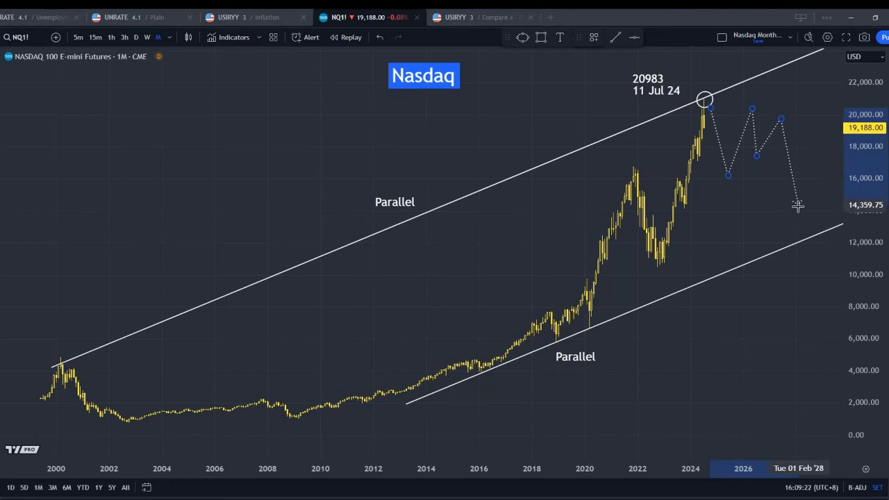
double_click(798, 236)
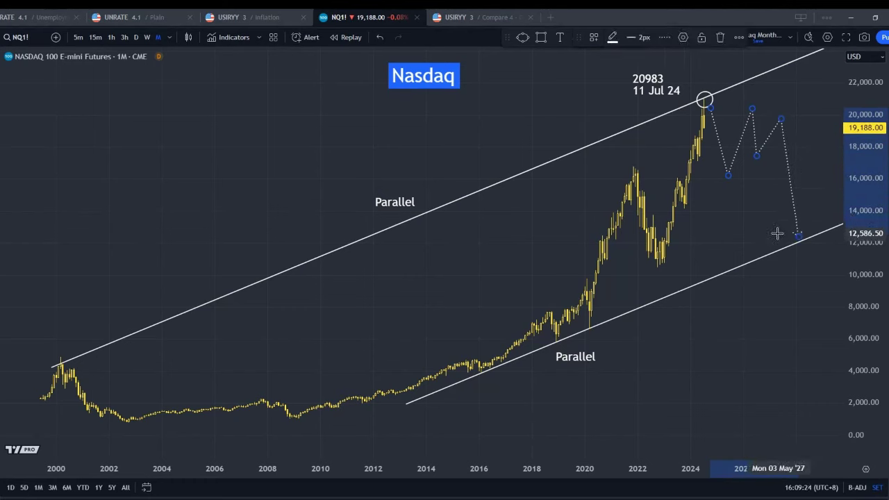
Review the unemployment charts and the US inflation chart again, ending on the annotated long-term unemployment chart.
left_click(63, 19)
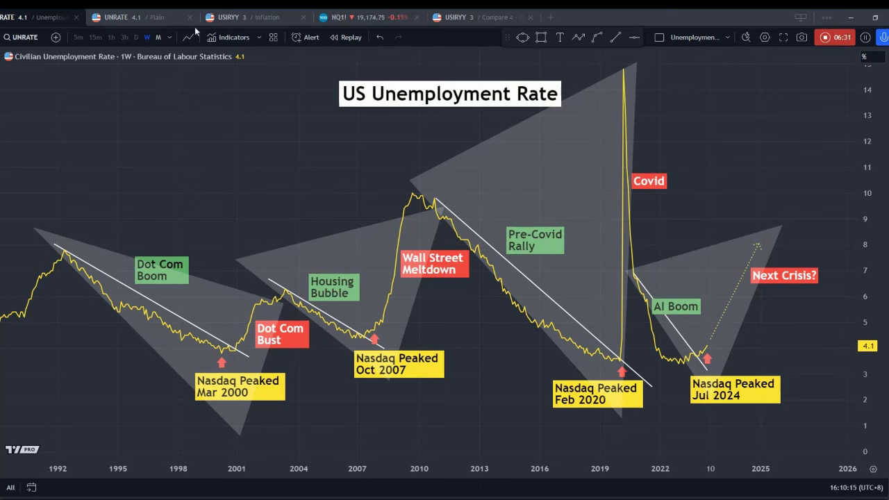
left_click(242, 17)
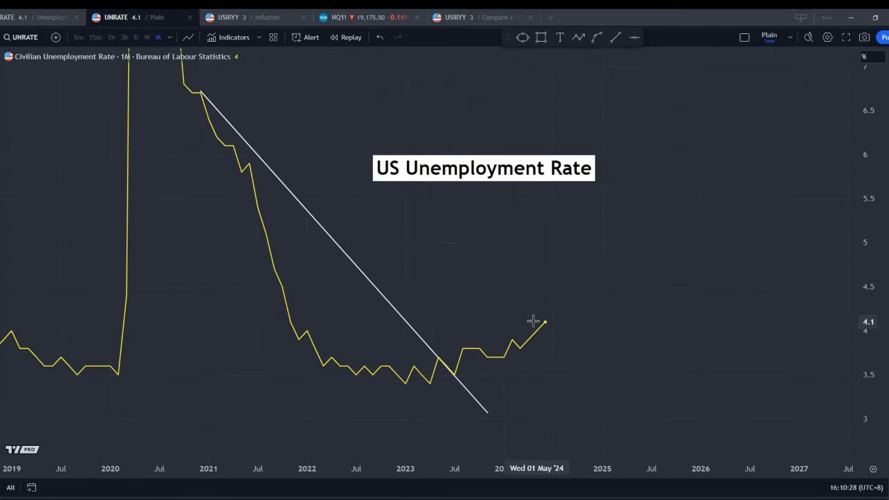
left_click(263, 16)
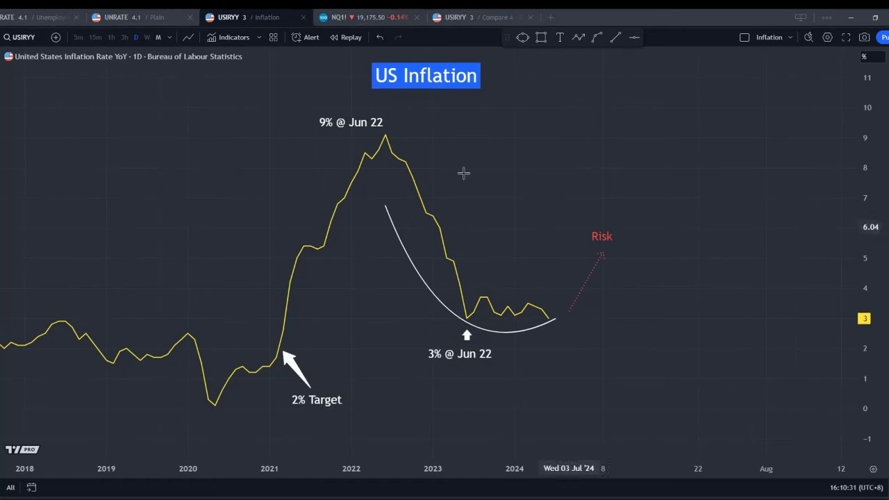
left_click(8, 21)
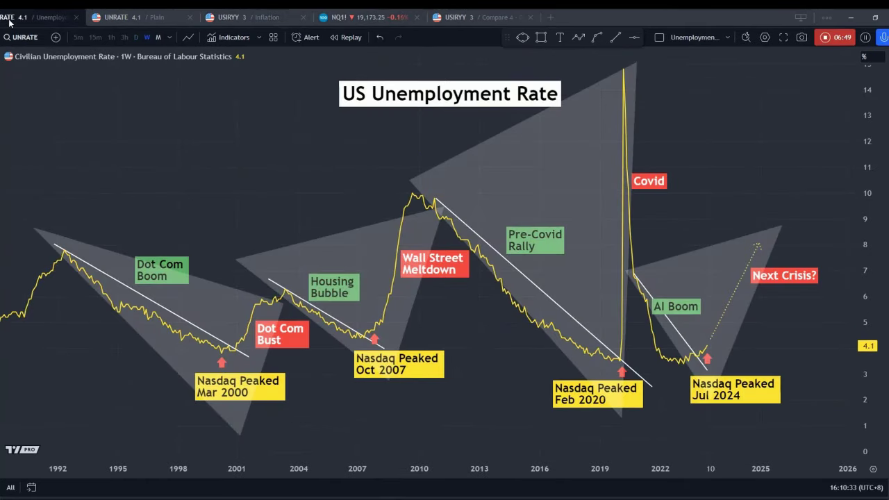